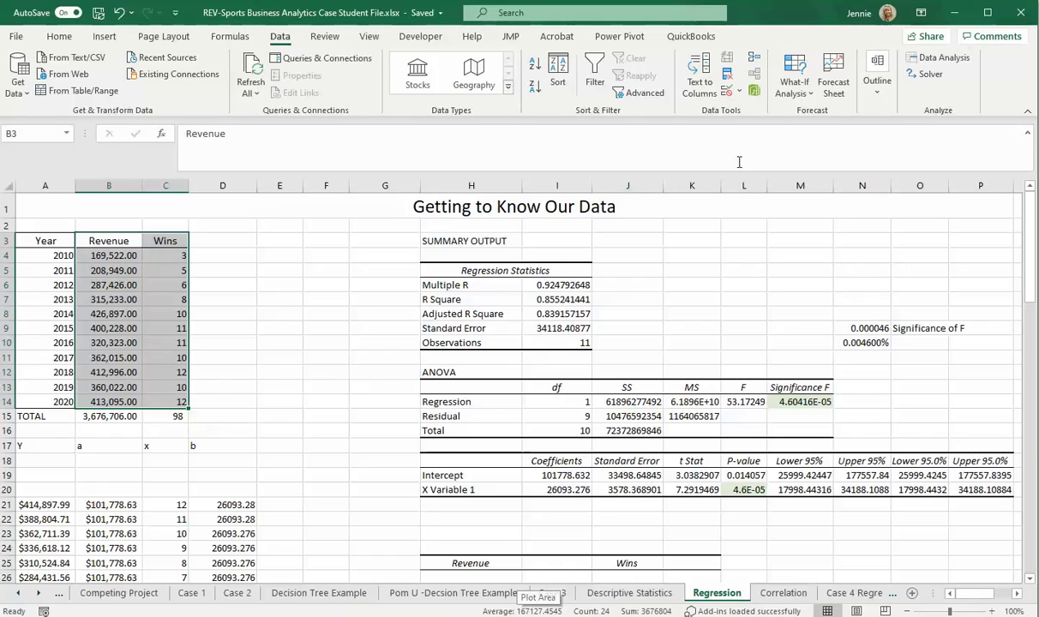
Step: Open the Regression analysis tool to review its input ranges, confidence level, output and residual options, and close it without running
{"action": "left_click", "coordinate": [936, 57]}
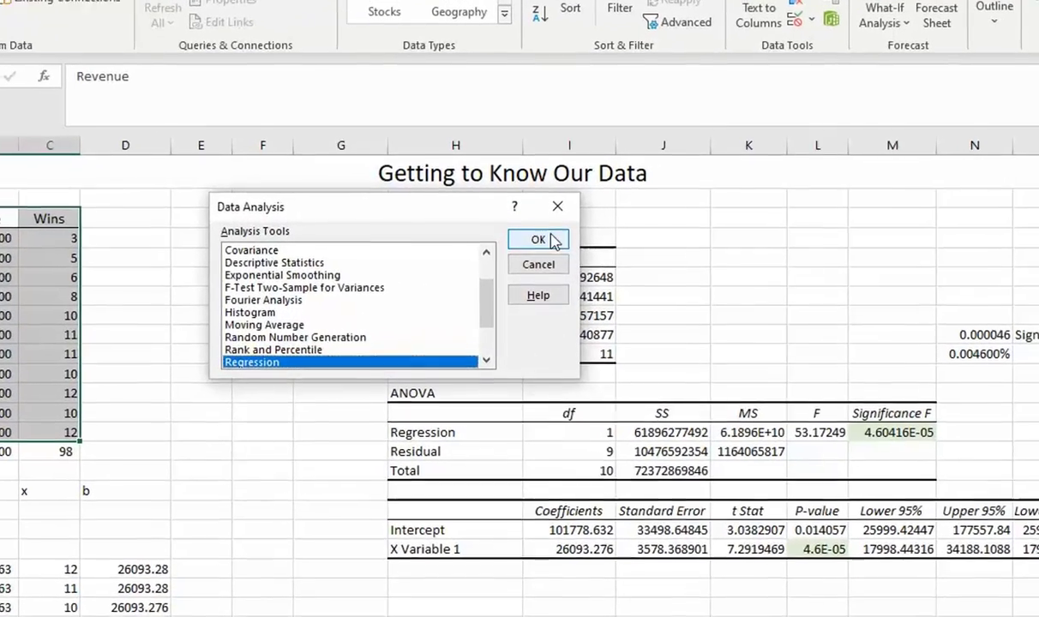
{"action": "left_click", "coordinate": [533, 257]}
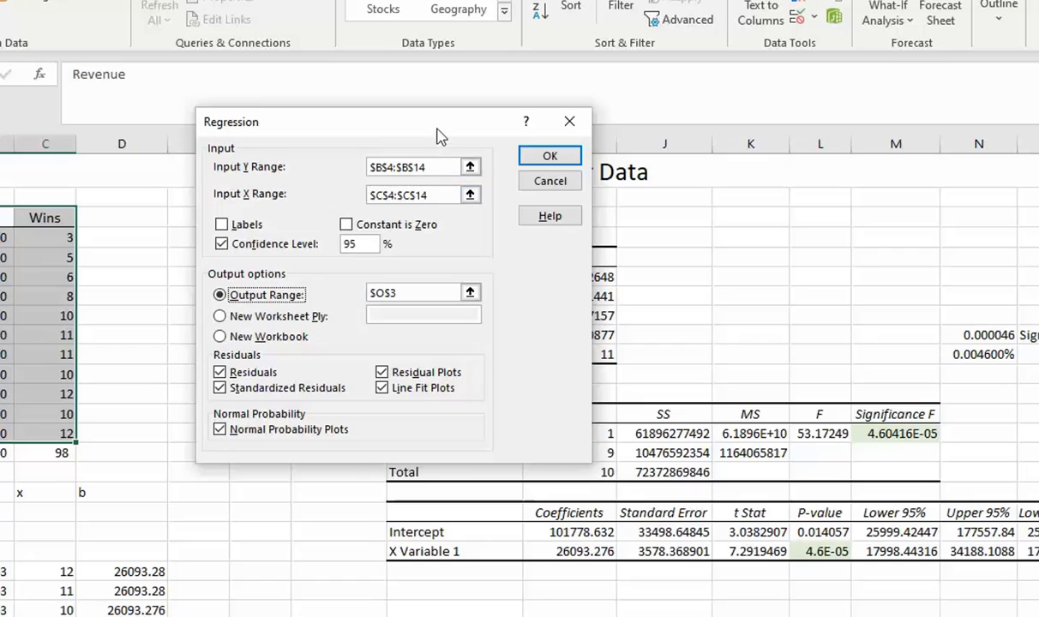
{"action": "left_click_drag", "start_coordinate": [443, 122], "coordinate": [531, 152]}
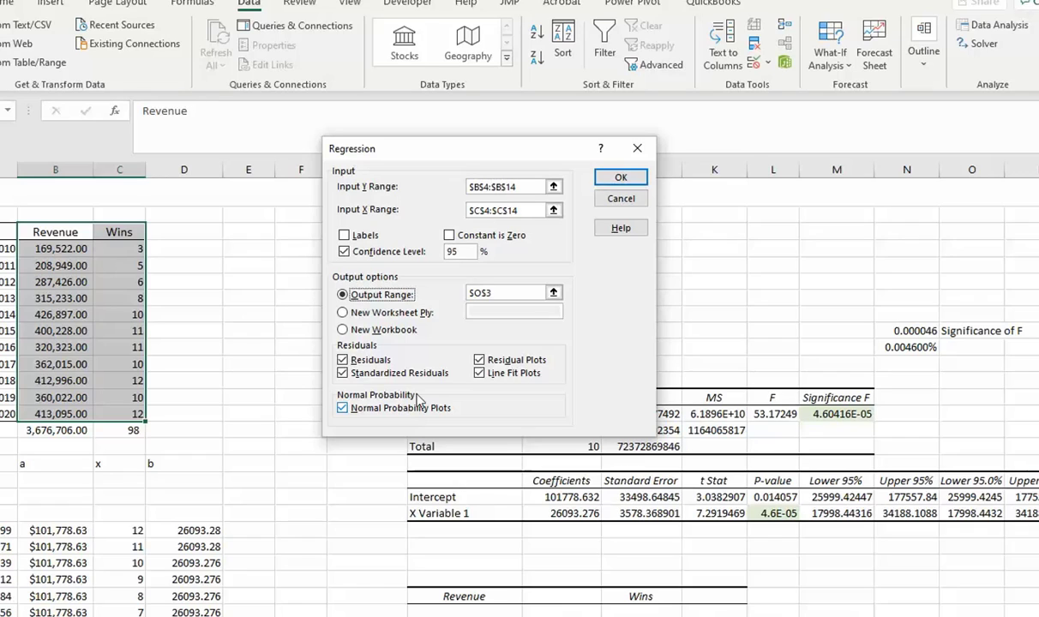
{"action": "left_click", "coordinate": [623, 201]}
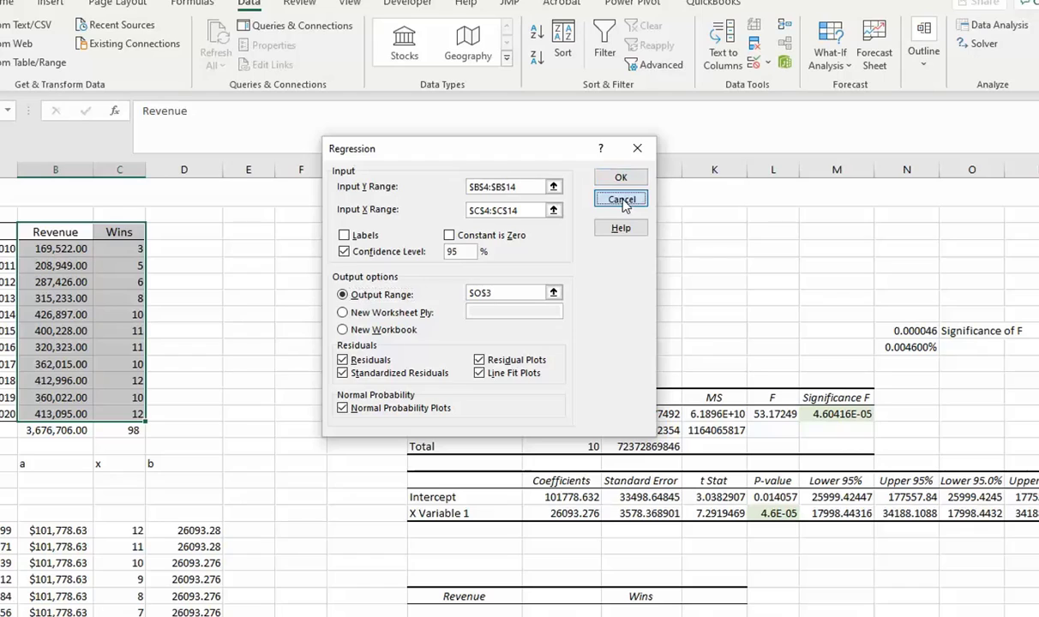
{"action": "left_click", "coordinate": [621, 216]}
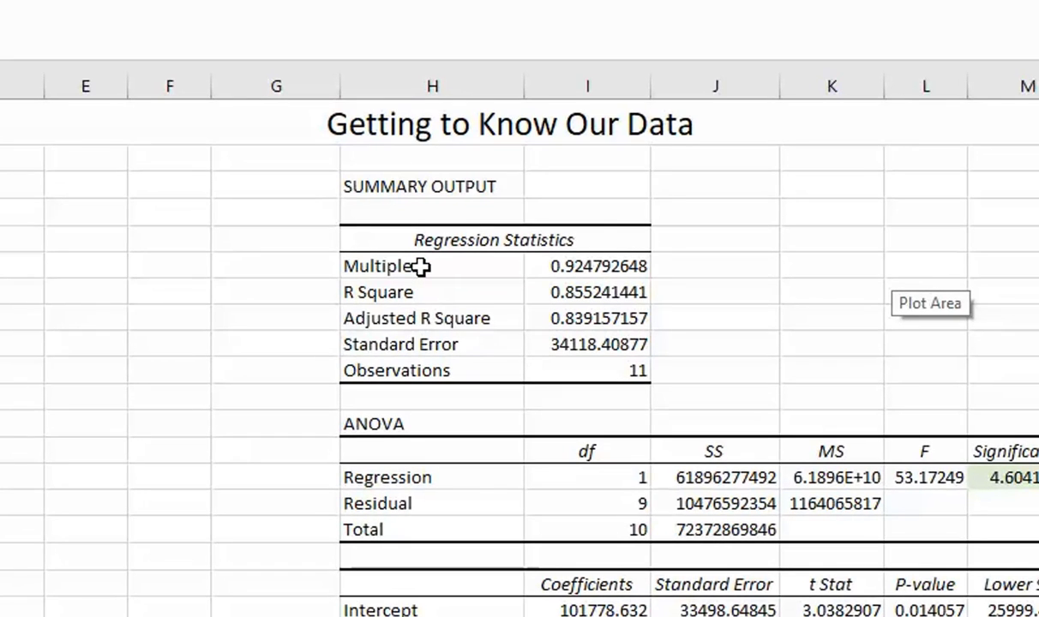
Step: Examine the Regression Statistics: Multiple R, R Square, Observations and Standard Error
{"action": "left_click", "coordinate": [422, 266]}
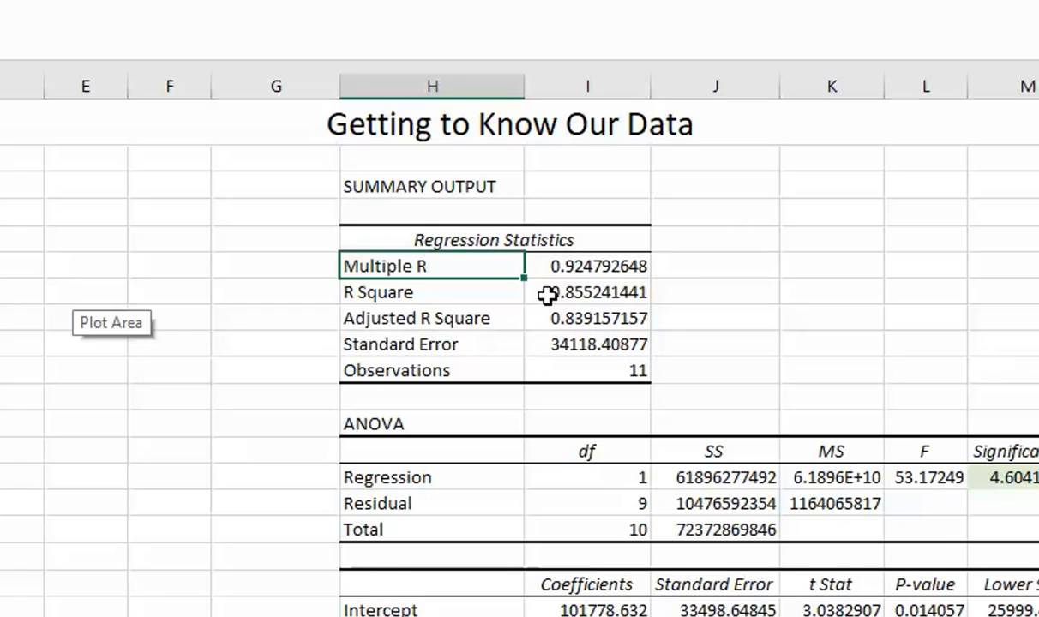
{"action": "left_click", "coordinate": [617, 290]}
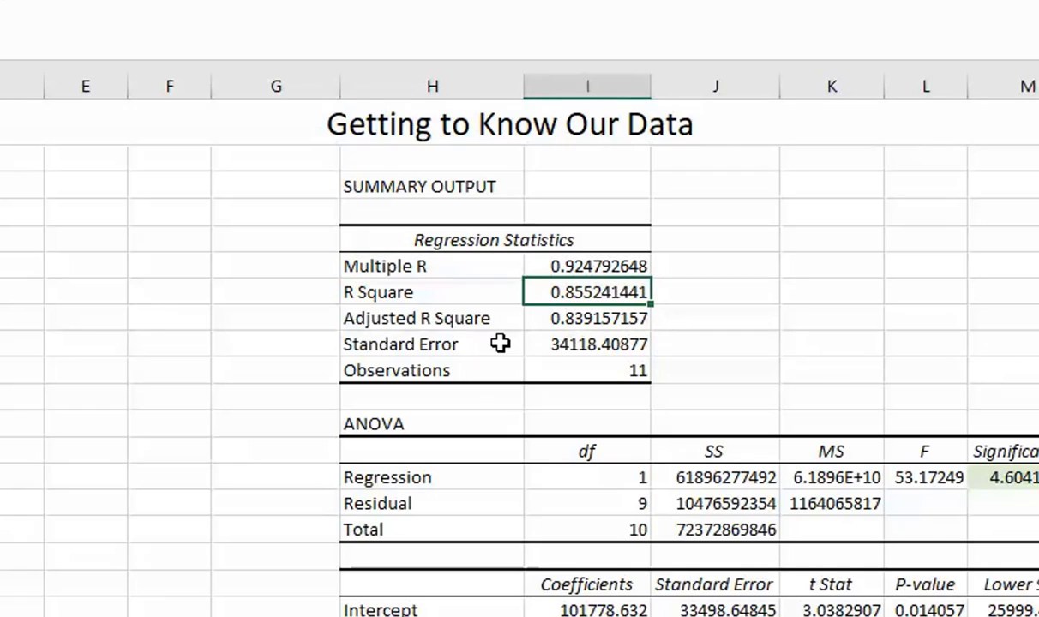
{"action": "left_click", "coordinate": [413, 369]}
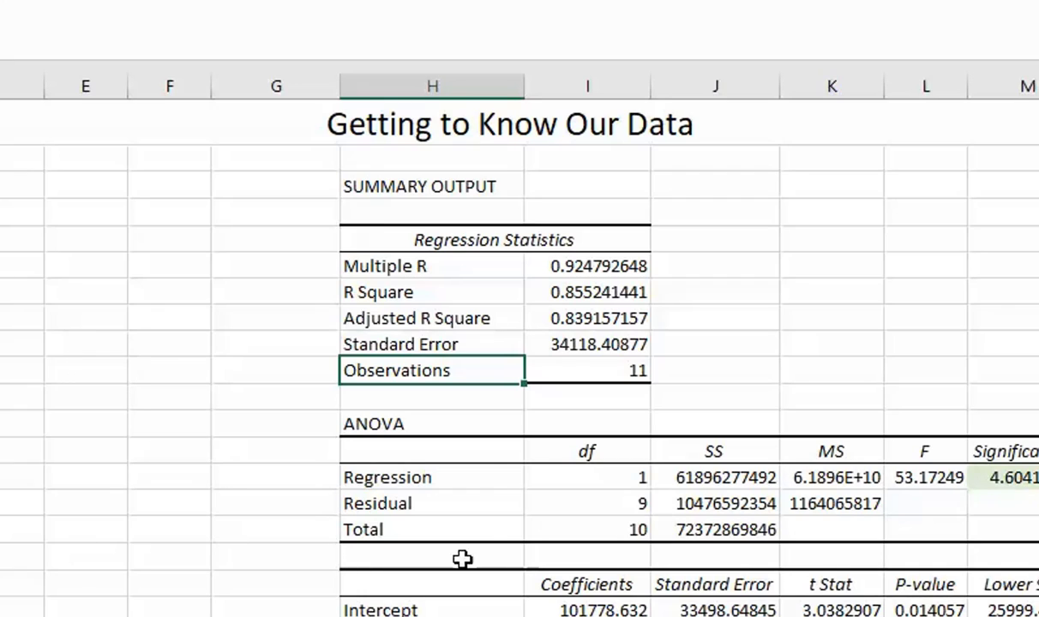
{"action": "left_click", "coordinate": [460, 347]}
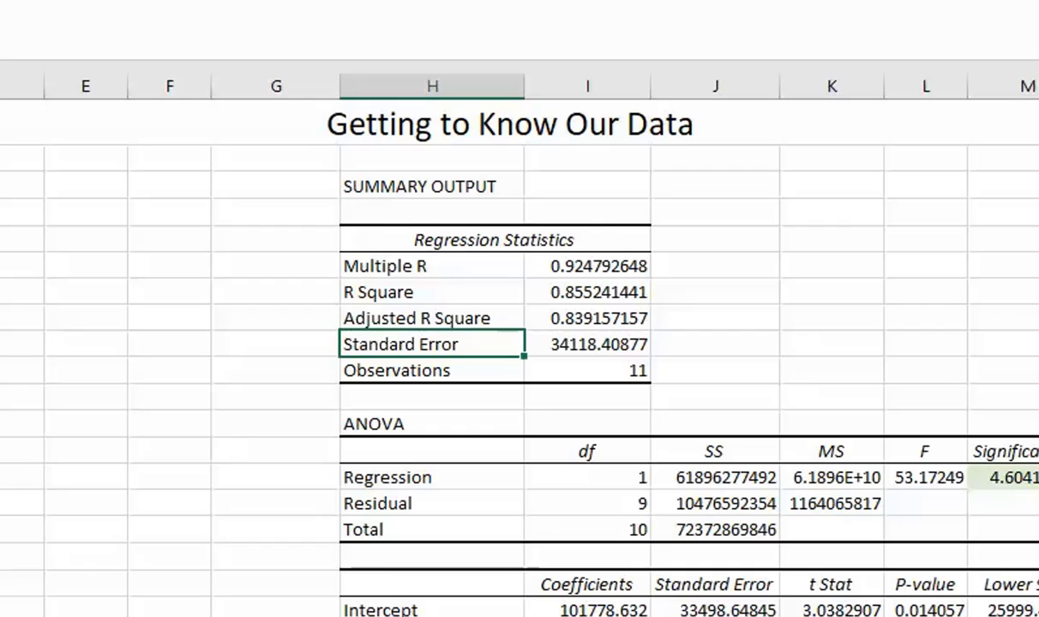
Step: Examine the ANOVA table's Significance F and the P-value of X Variable 1 to judge whether wins predict revenue
{"action": "left_click", "coordinate": [403, 427]}
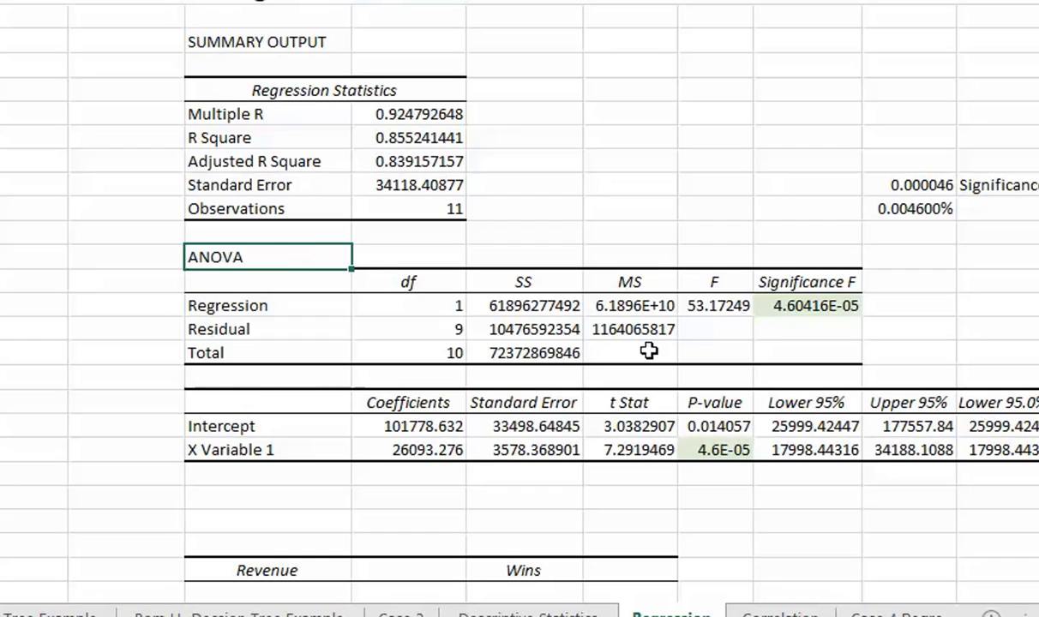
{"action": "left_click", "coordinate": [536, 276]}
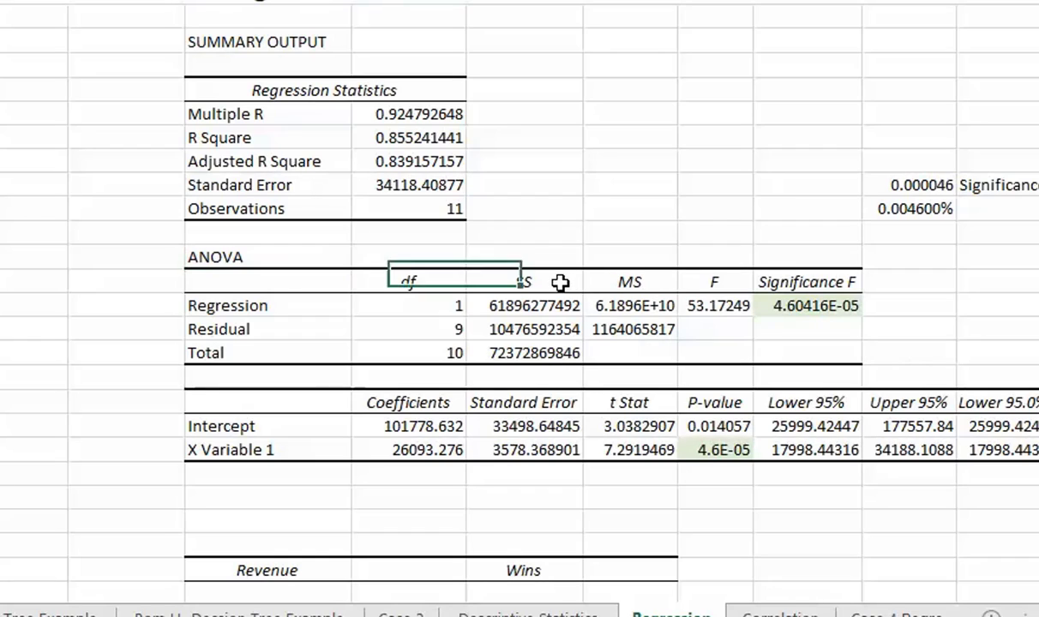
{"action": "left_click", "coordinate": [648, 277]}
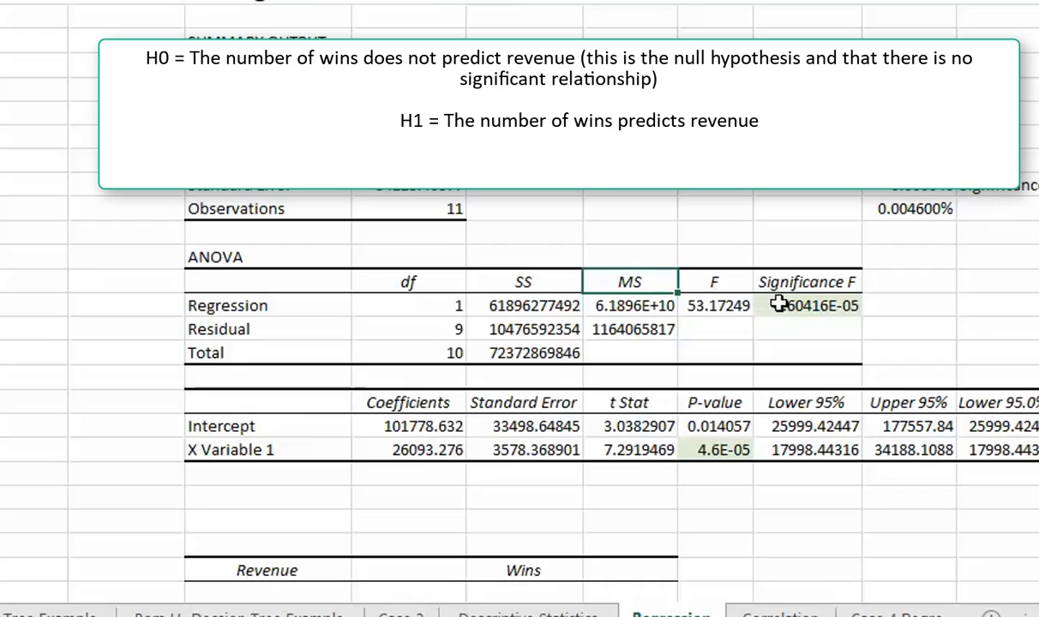
{"action": "left_click", "coordinate": [969, 282]}
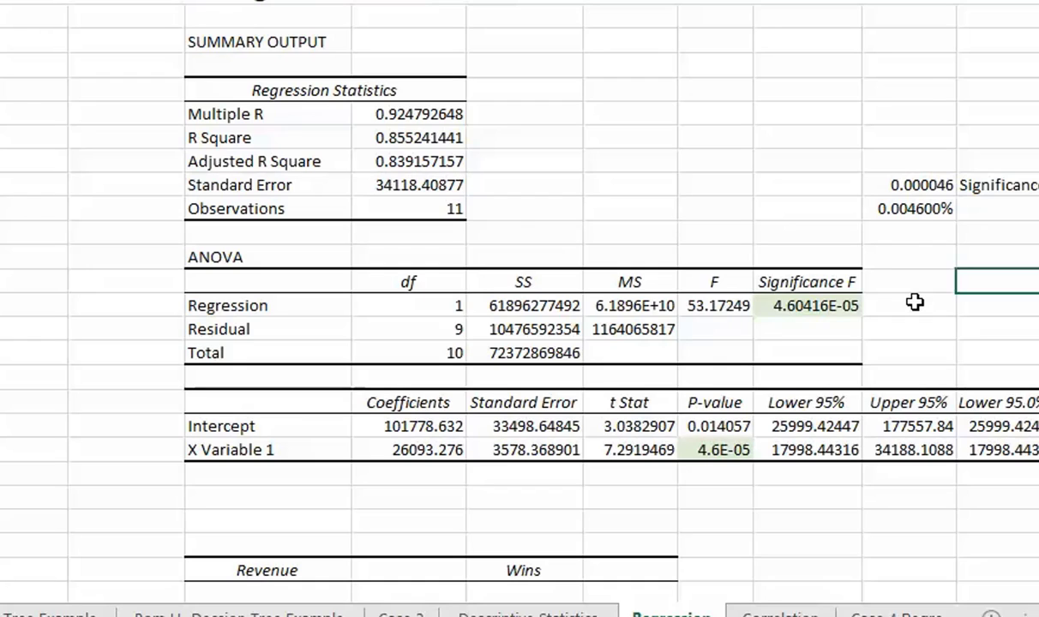
{"action": "left_click", "coordinate": [830, 305]}
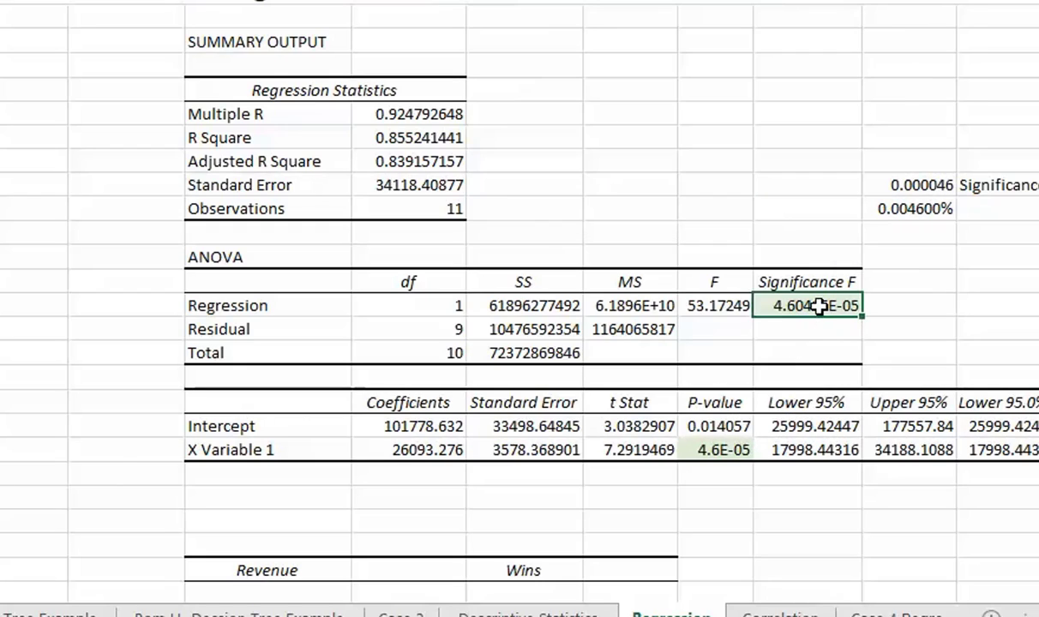
{"action": "left_click", "coordinate": [704, 435]}
{"action": "left_click", "coordinate": [703, 451]}
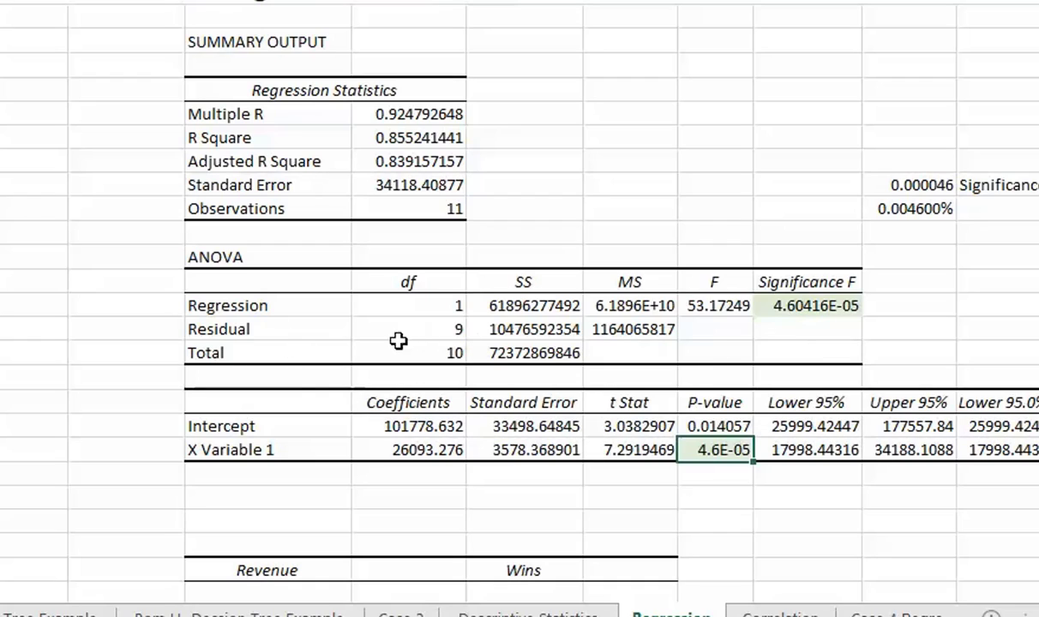
Step: Examine the Intercept and X Variable 1 coefficients that form the regression equation
{"action": "left_click", "coordinate": [274, 422]}
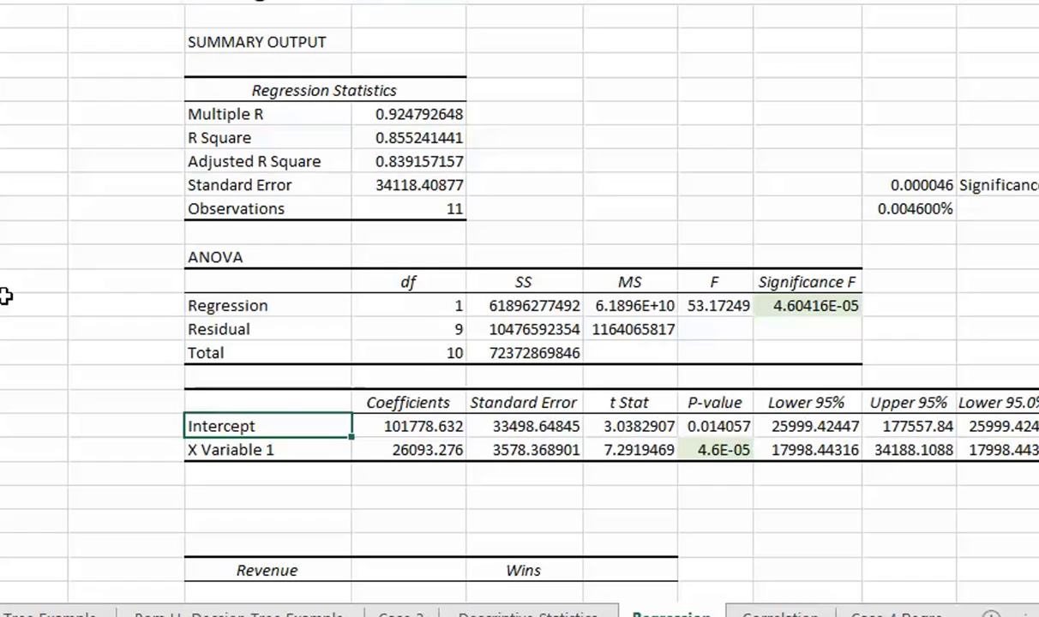
{"action": "scroll", "coordinate": [290, 343], "scroll_direction": "down", "scroll_amount": 1}
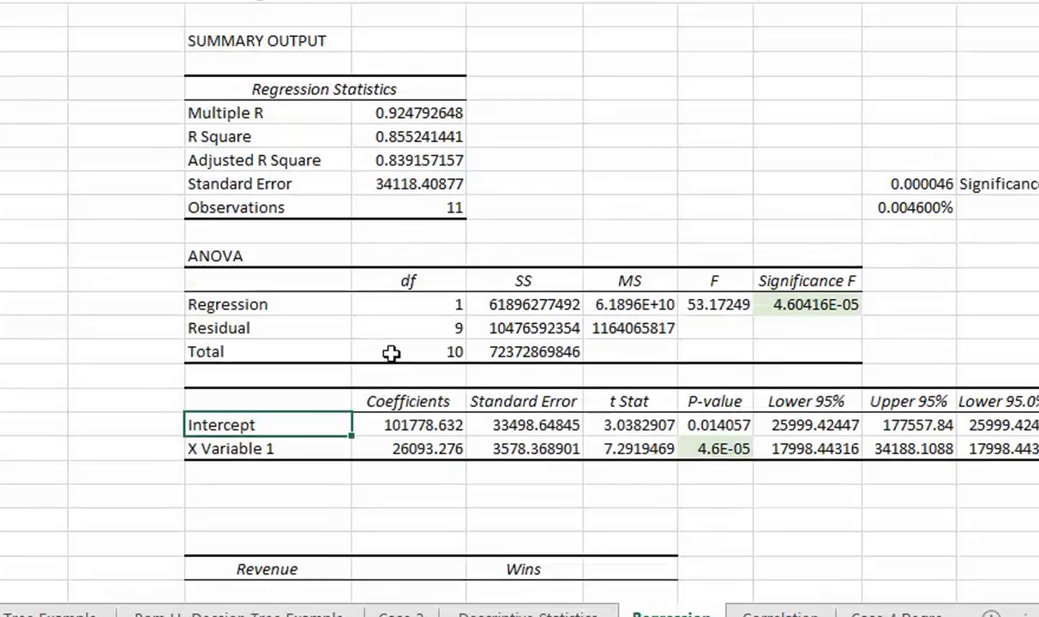
{"action": "scroll", "coordinate": [390, 347], "scroll_direction": "up", "scroll_amount": 1}
{"action": "left_click", "coordinate": [416, 426]}
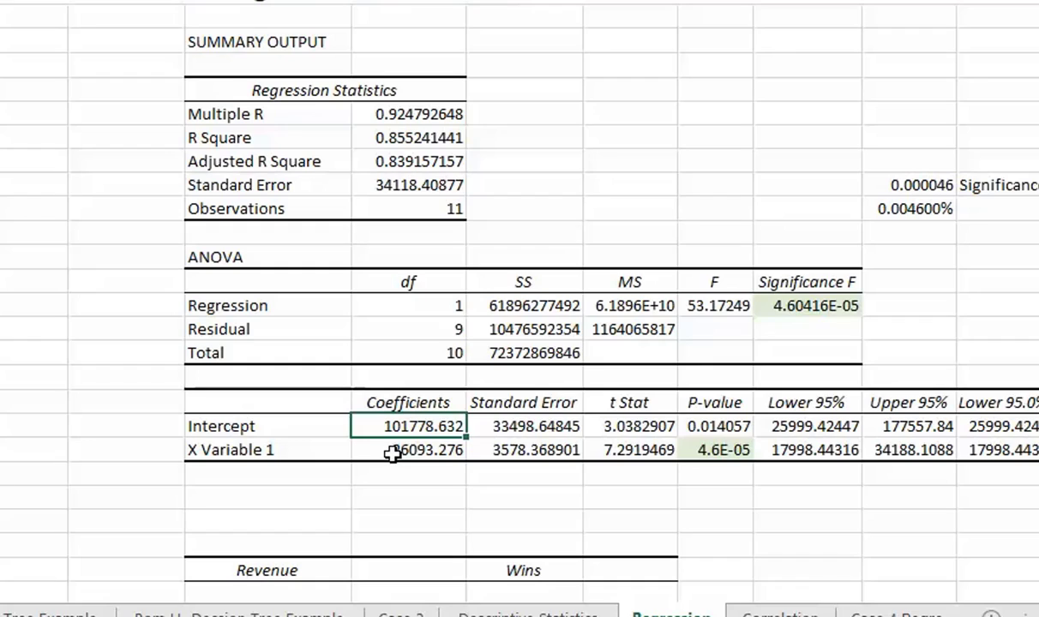
{"action": "left_click", "coordinate": [388, 452]}
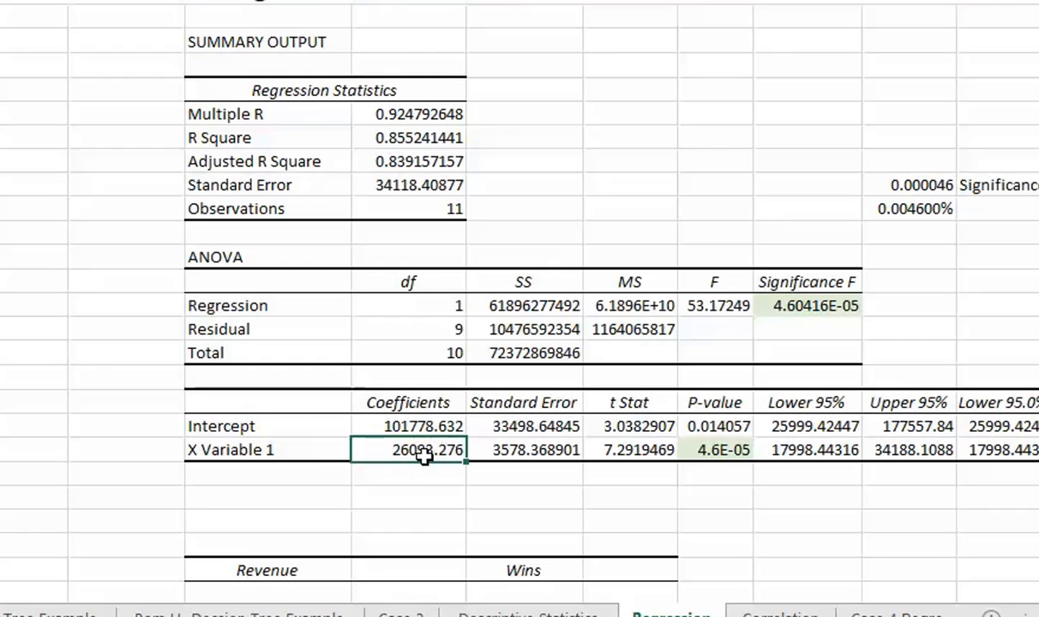
Step: Compare actual revenue with the prediction for 2010 and for the totals in the yearly prediction table
{"action": "scroll", "coordinate": [307, 470], "scroll_direction": "down", "scroll_amount": 2}
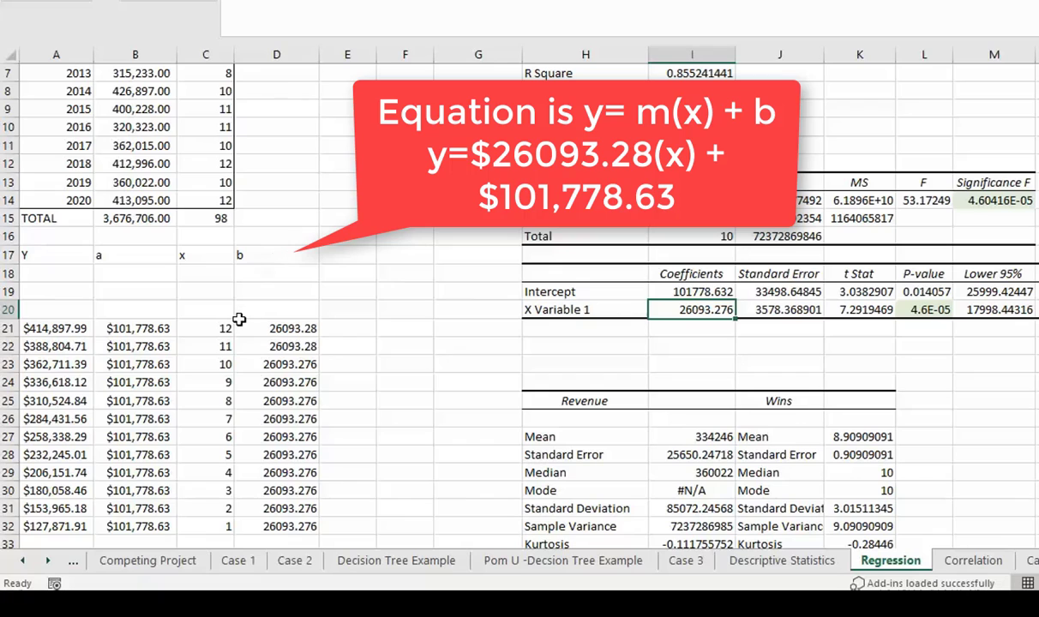
{"action": "scroll", "coordinate": [186, 335], "scroll_direction": "down", "scroll_amount": 1}
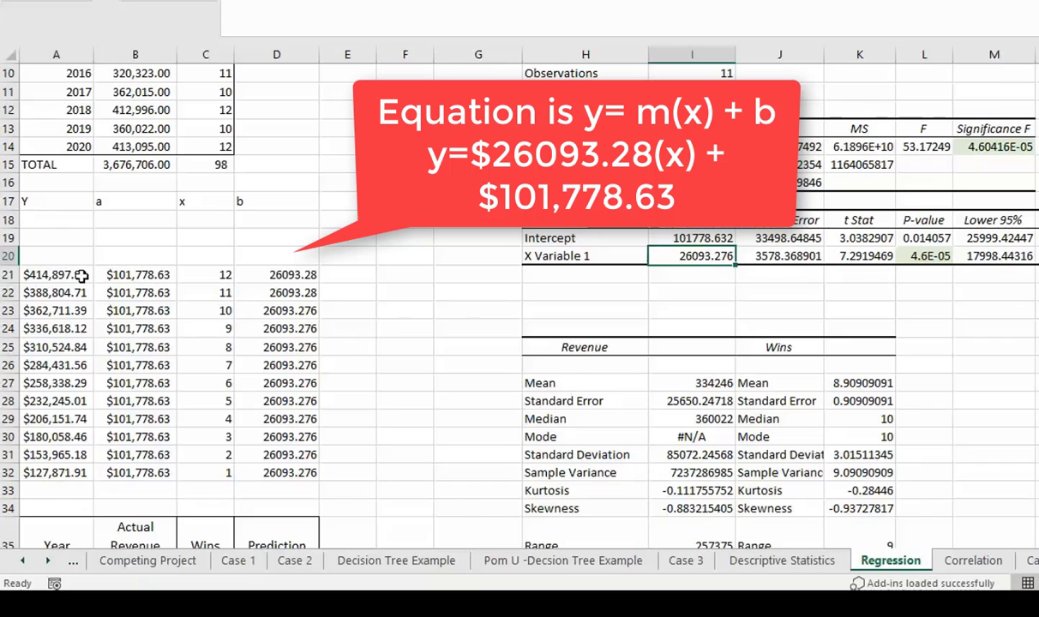
{"action": "scroll", "coordinate": [214, 334], "scroll_direction": "down", "scroll_amount": 2}
{"action": "scroll", "coordinate": [220, 349], "scroll_direction": "down", "scroll_amount": 2}
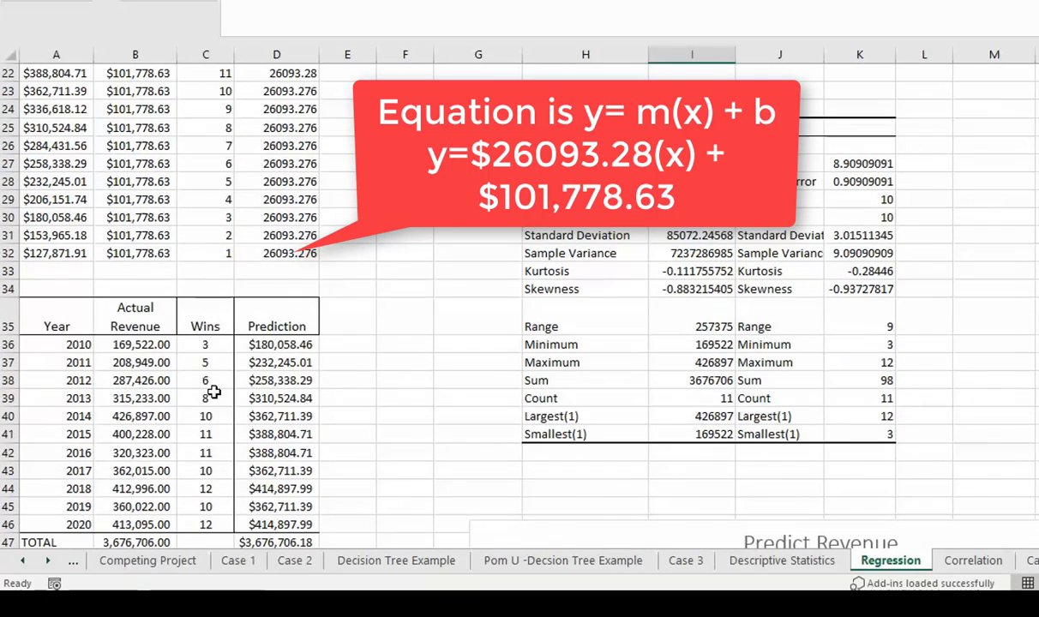
{"action": "left_click", "coordinate": [129, 343]}
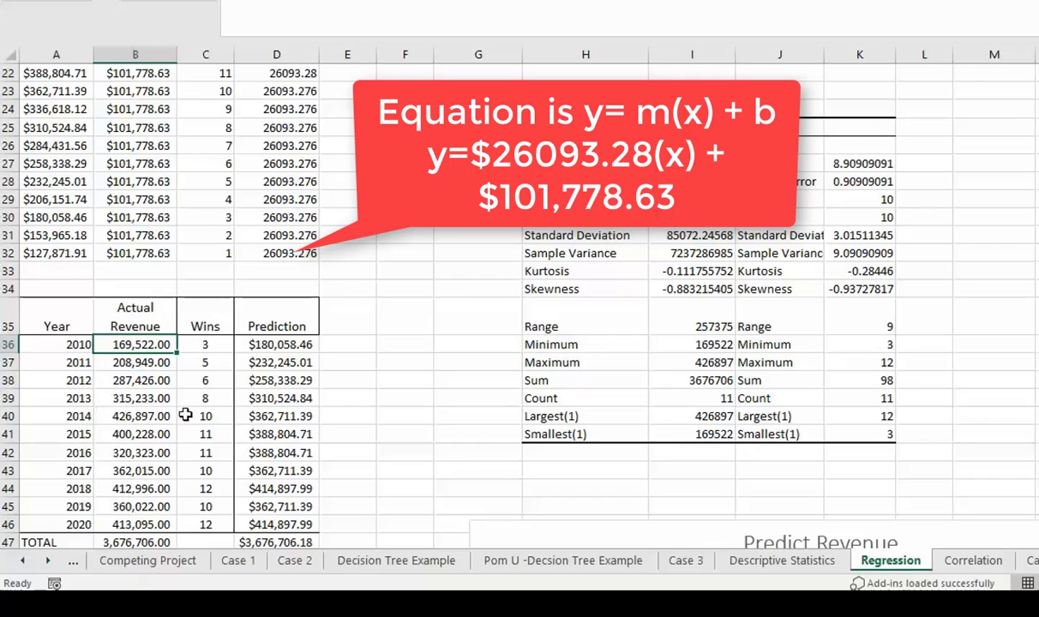
{"action": "left_click", "coordinate": [266, 342]}
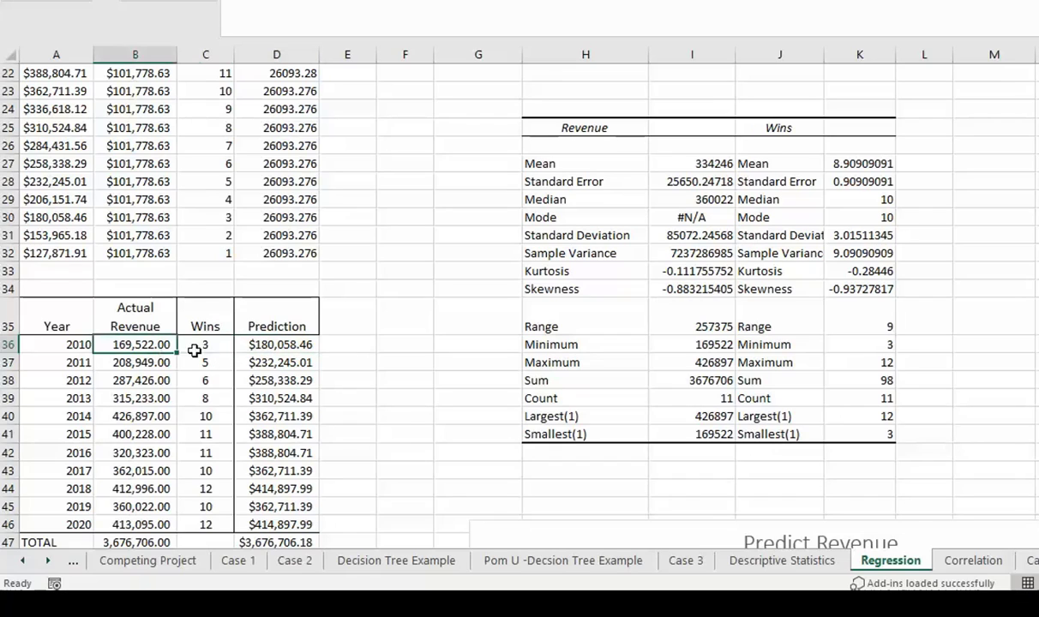
{"action": "scroll", "coordinate": [186, 434], "scroll_direction": "down", "scroll_amount": 2}
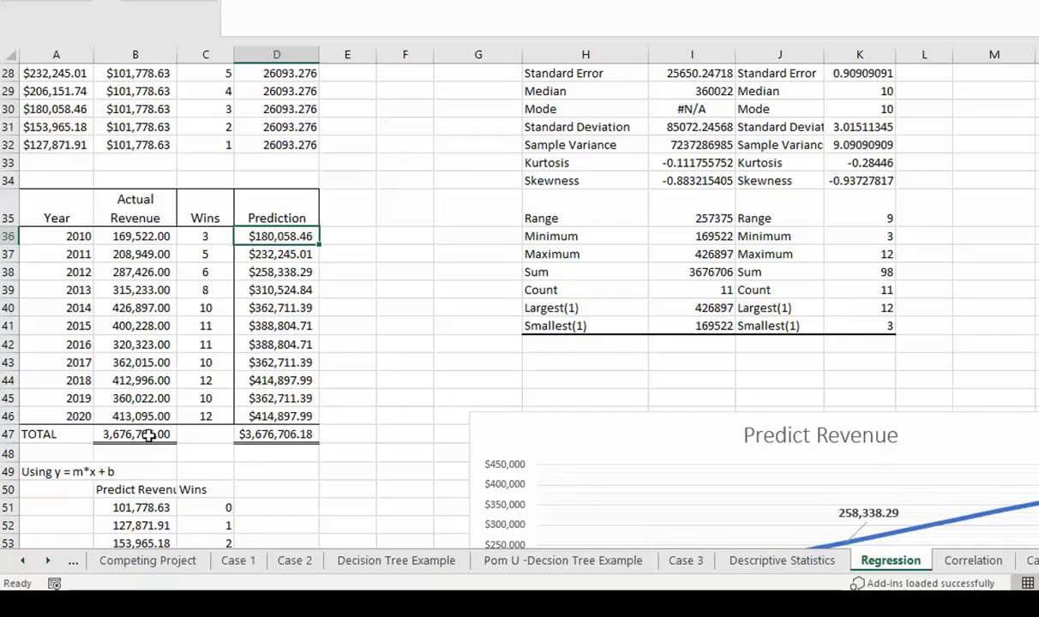
{"action": "left_click", "coordinate": [149, 434]}
{"action": "left_click", "coordinate": [269, 434]}
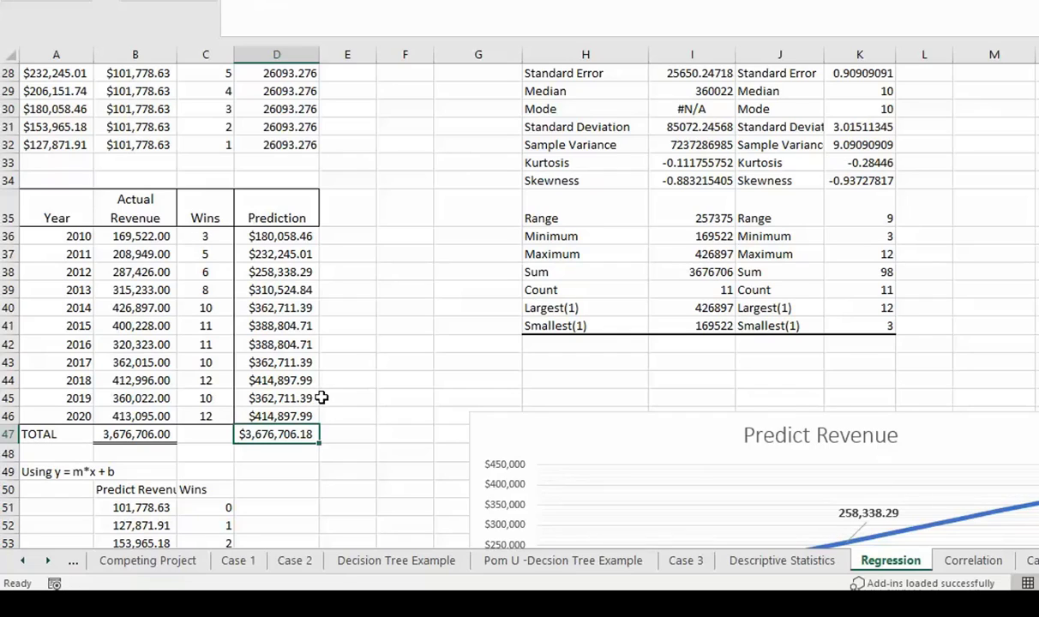
Step: Examine the Predict Revenue chart of predicted revenue against the number of wins
{"action": "scroll", "coordinate": [321, 398], "scroll_direction": "down", "scroll_amount": 1}
{"action": "scroll", "coordinate": [357, 399], "scroll_direction": "down", "scroll_amount": 1}
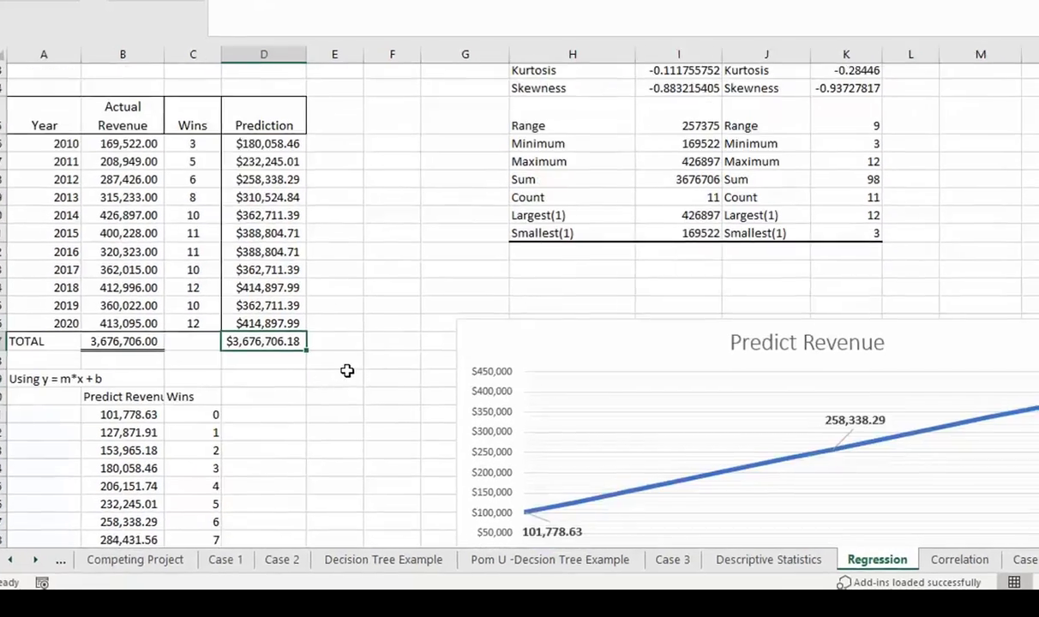
{"action": "scroll", "coordinate": [347, 371], "scroll_direction": "up", "scroll_amount": 3}
{"action": "scroll", "coordinate": [685, 392], "scroll_direction": "down", "scroll_amount": 4}
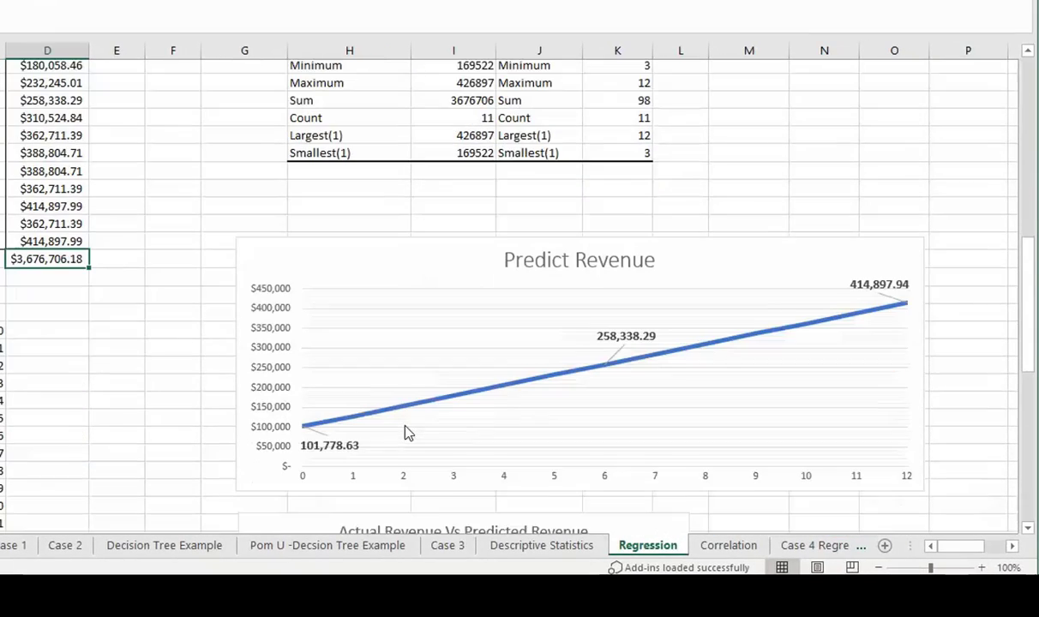
{"action": "scroll", "coordinate": [408, 433], "scroll_direction": "down", "scroll_amount": 1}
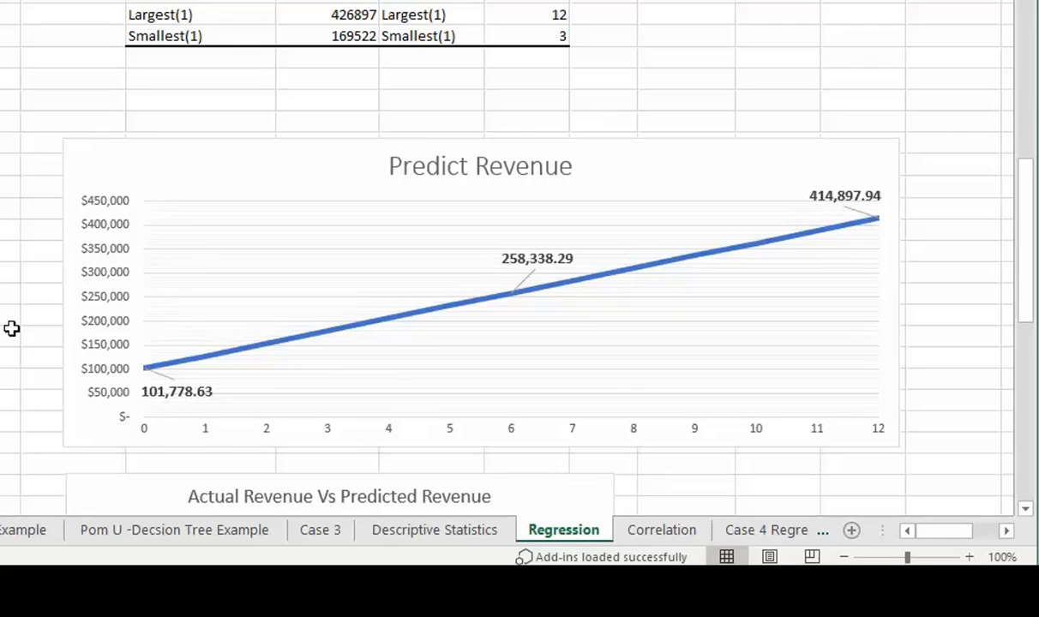
Step: Compare the two lines in the Actual Revenue Vs Predicted Revenue chart and return to the regression summary output
{"action": "scroll", "coordinate": [11, 329], "scroll_direction": "down", "scroll_amount": 5}
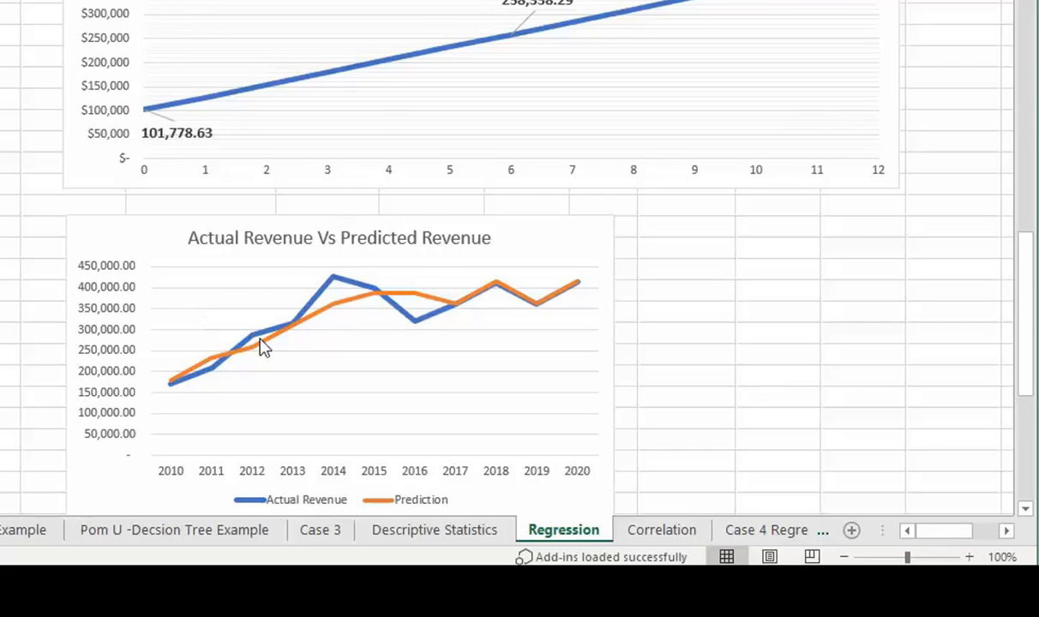
{"action": "scroll", "coordinate": [274, 317], "scroll_direction": "down", "scroll_amount": 1}
{"action": "mouse_move", "coordinate": [278, 280]}
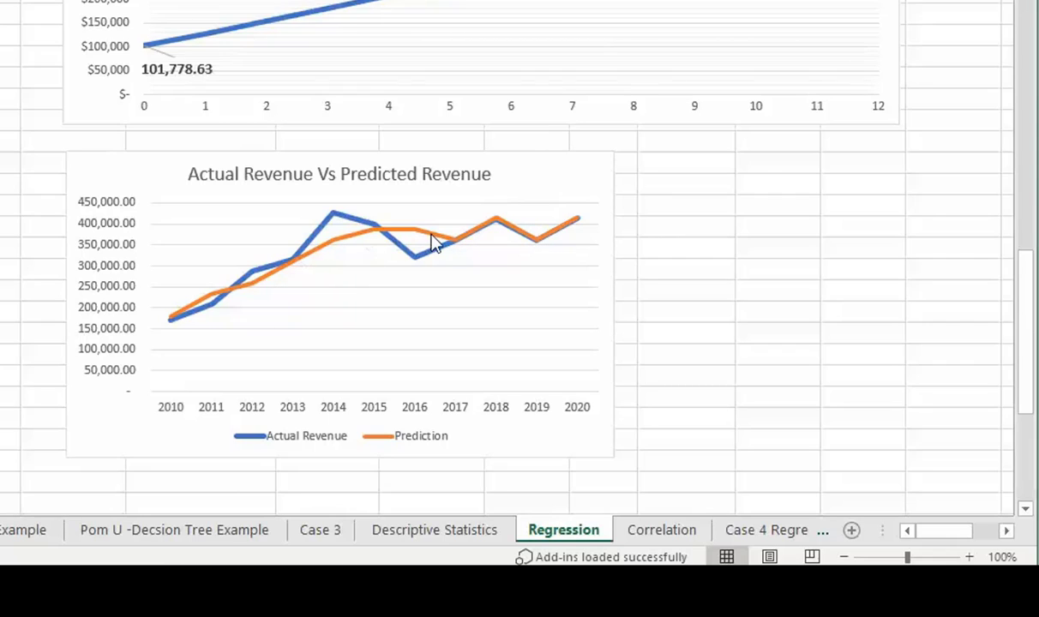
{"action": "scroll", "coordinate": [489, 239], "scroll_direction": "down", "scroll_amount": 3}
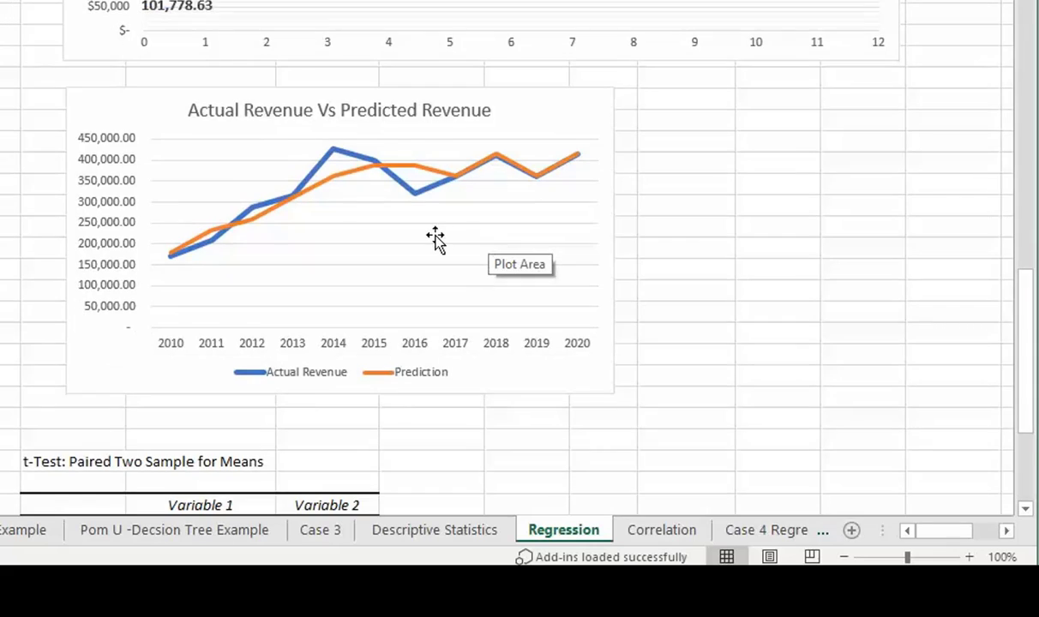
{"action": "scroll", "coordinate": [432, 242], "scroll_direction": "down", "scroll_amount": 2}
{"action": "scroll", "coordinate": [429, 234], "scroll_direction": "up", "scroll_amount": 5}
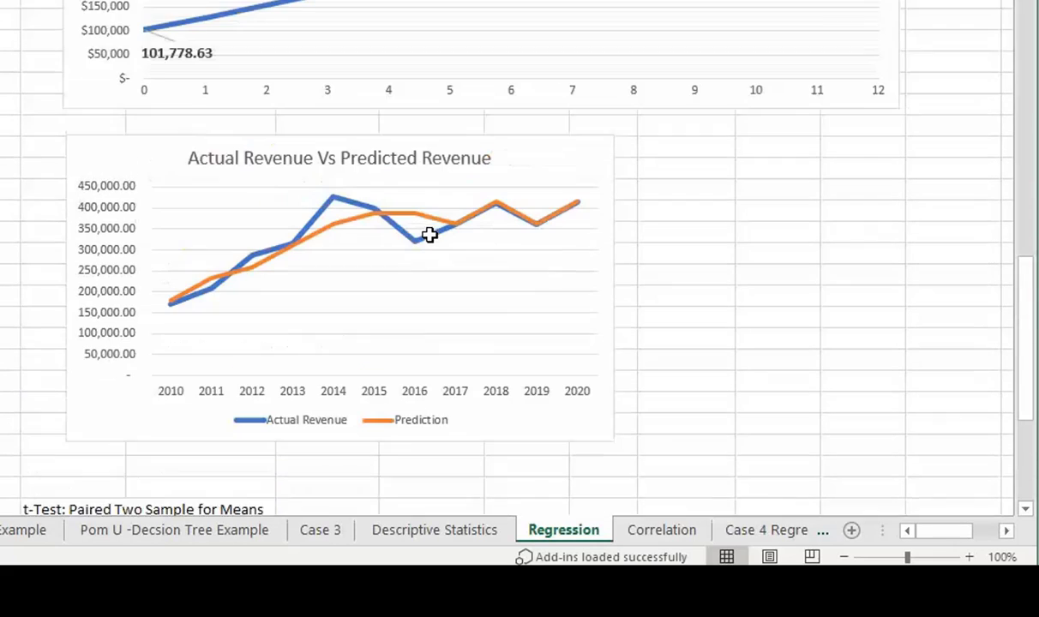
{"action": "scroll", "coordinate": [369, 225], "scroll_direction": "up", "scroll_amount": 9}
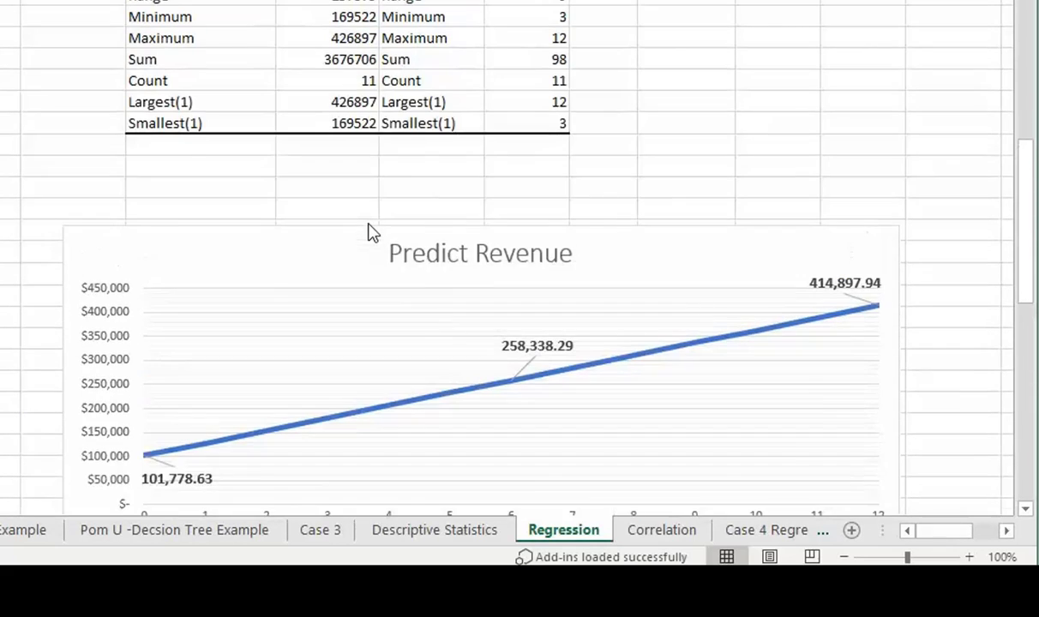
{"action": "scroll", "coordinate": [367, 224], "scroll_direction": "up", "scroll_amount": 8}
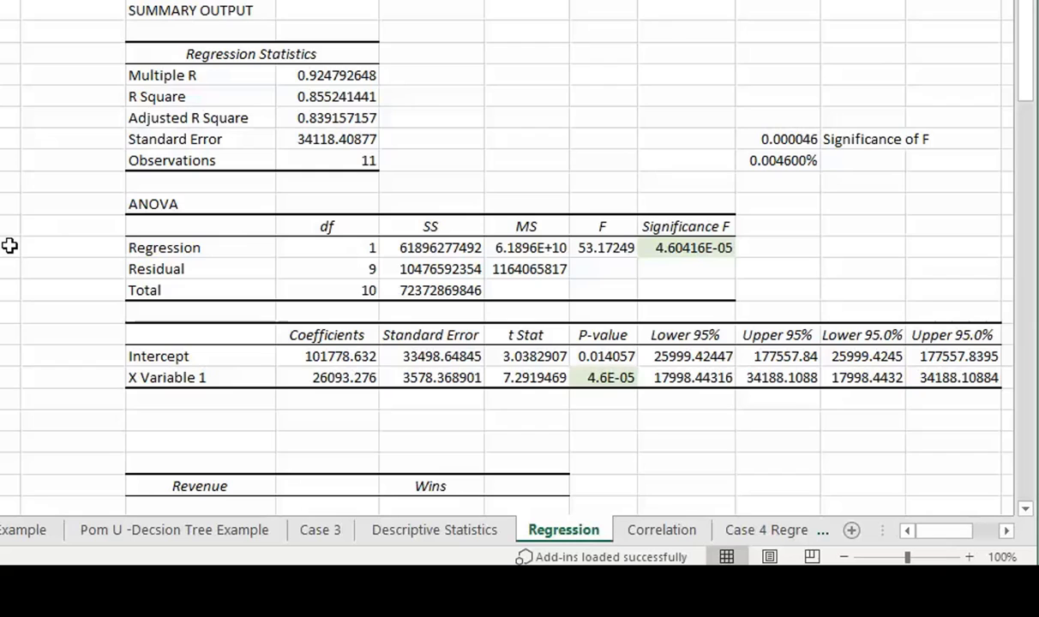
{"action": "scroll", "coordinate": [8, 246], "scroll_direction": "down", "scroll_amount": 4}
{"action": "scroll", "coordinate": [7, 246], "scroll_direction": "up", "scroll_amount": 4}
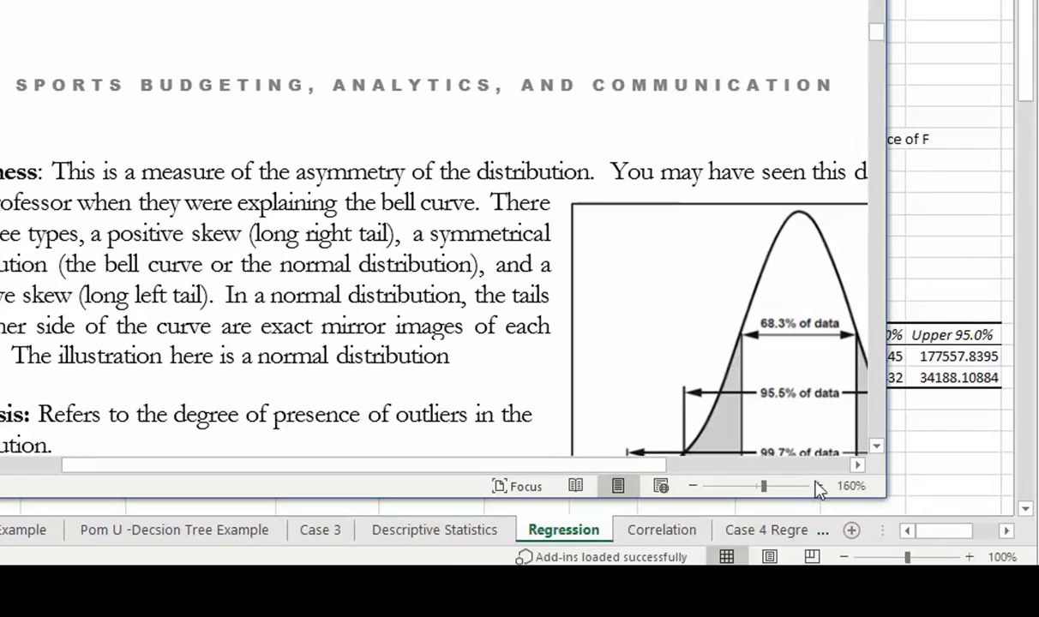
Step: Examine Figure 34 on the normal distribution and its standard deviation ranges in the Word document, and return to the Excel workbook
{"action": "left_click", "coordinate": [858, 465]}
{"action": "left_click", "coordinate": [858, 465]}
{"action": "left_click", "coordinate": [858, 465]}
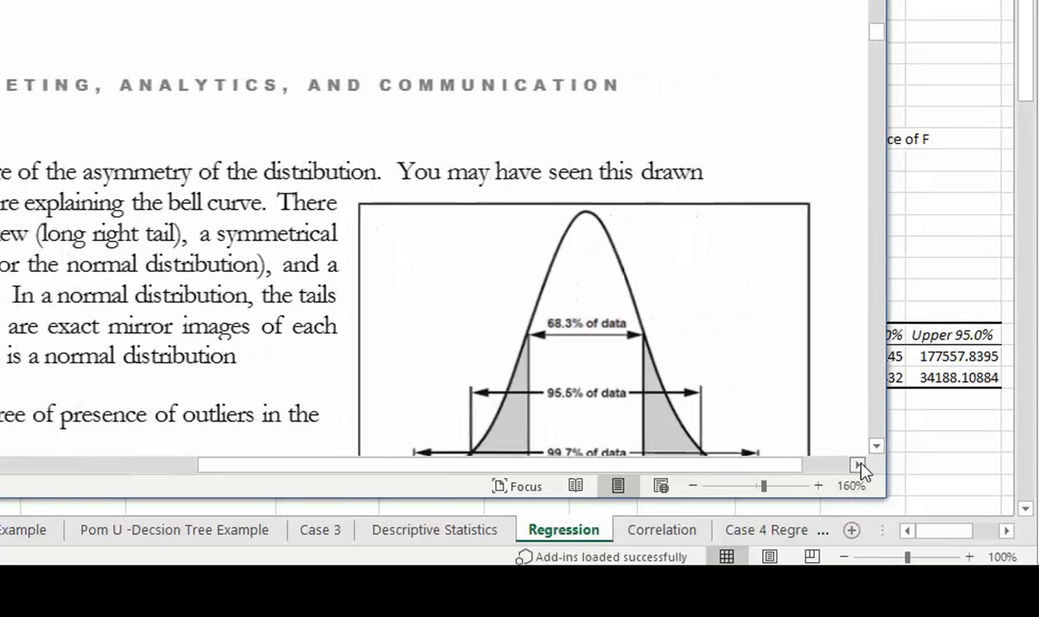
{"action": "left_click", "coordinate": [859, 465]}
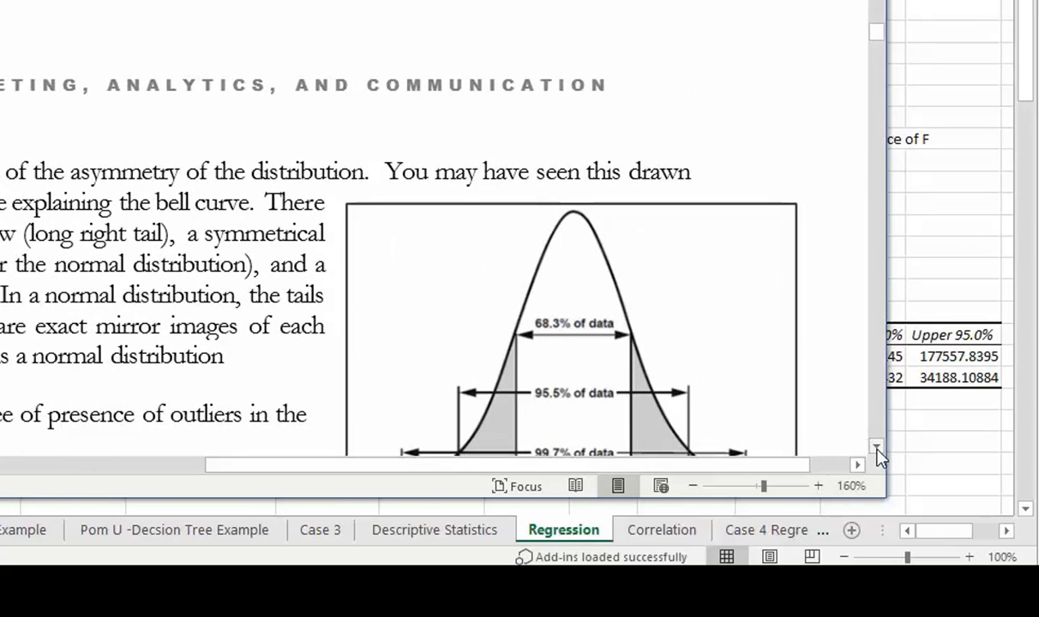
{"action": "left_click", "coordinate": [876, 447]}
{"action": "left_click", "coordinate": [876, 447]}
{"action": "left_click", "coordinate": [877, 447]}
{"action": "left_click", "coordinate": [876, 447]}
{"action": "left_click", "coordinate": [877, 447]}
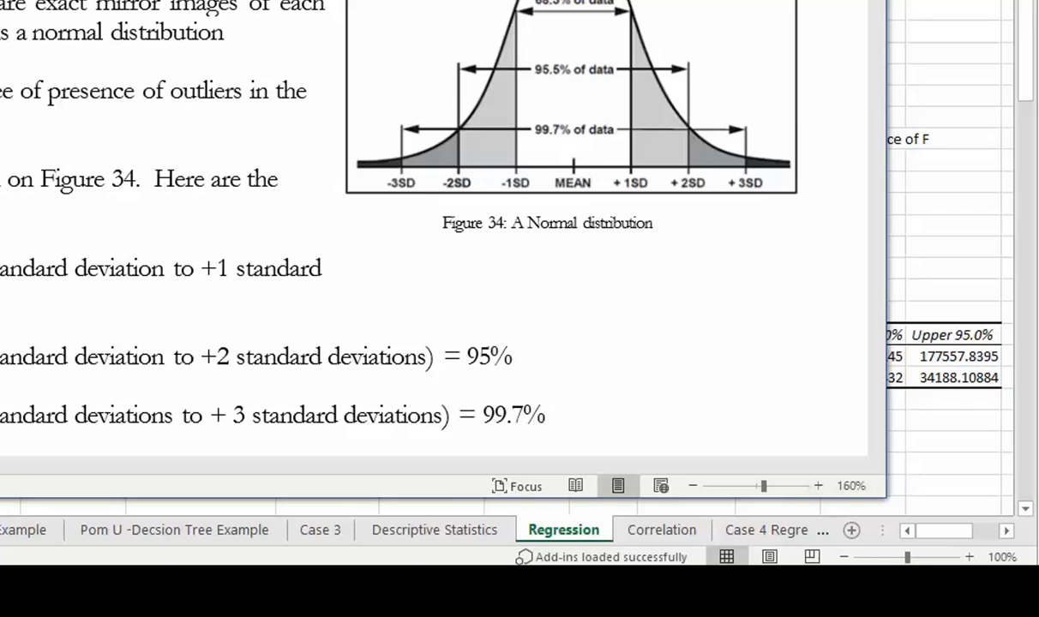
{"action": "key", "text": "super+Down"}
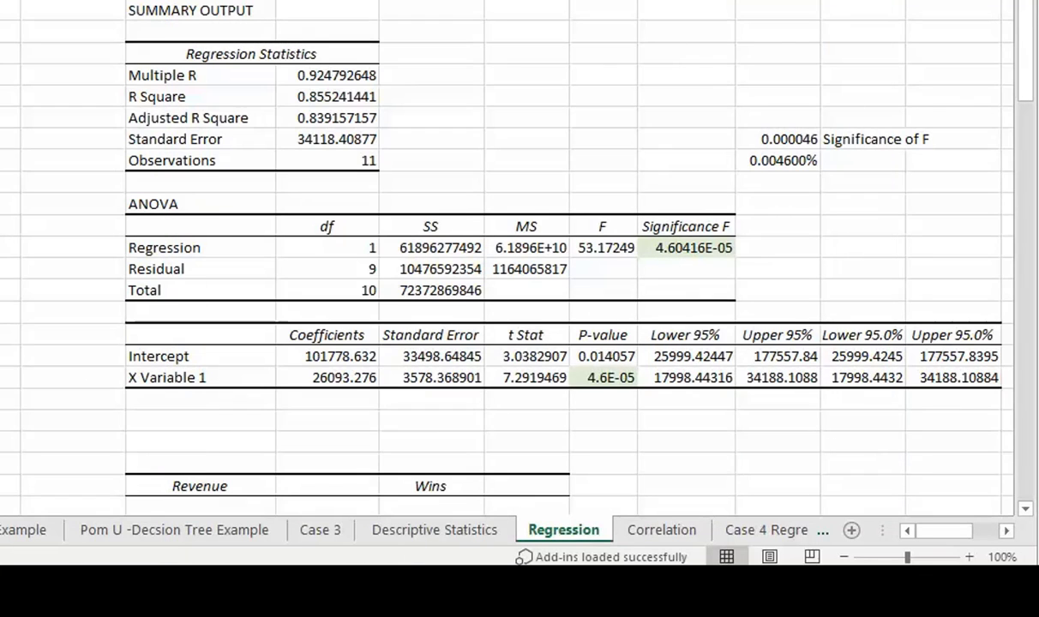